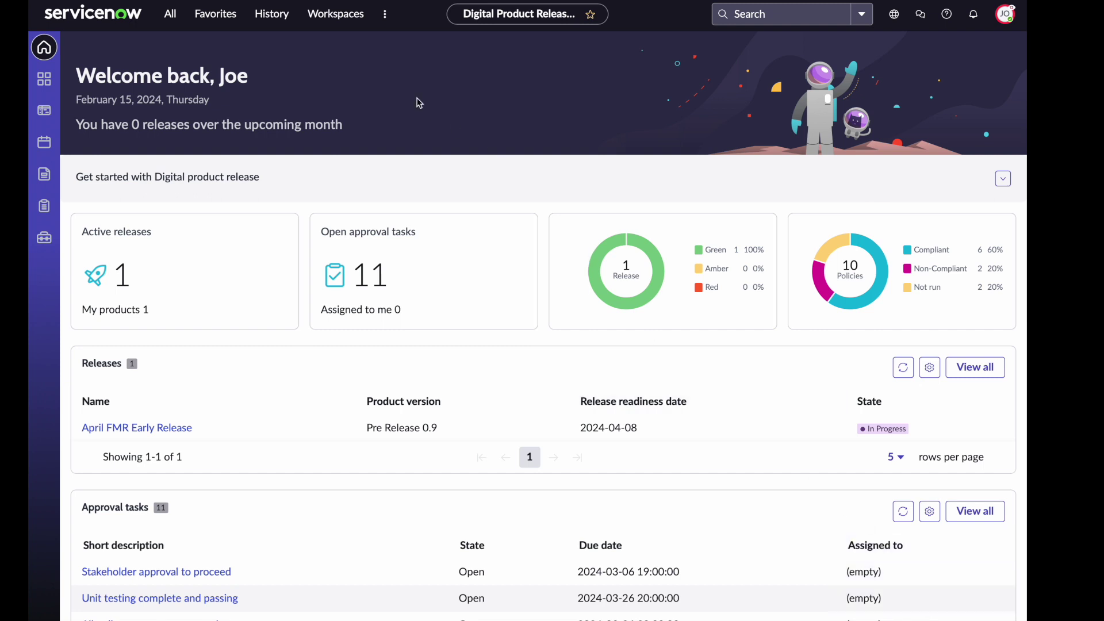
Step: Check the workspace list, then expand and collapse the Get started release process and setup cards
click(341, 22)
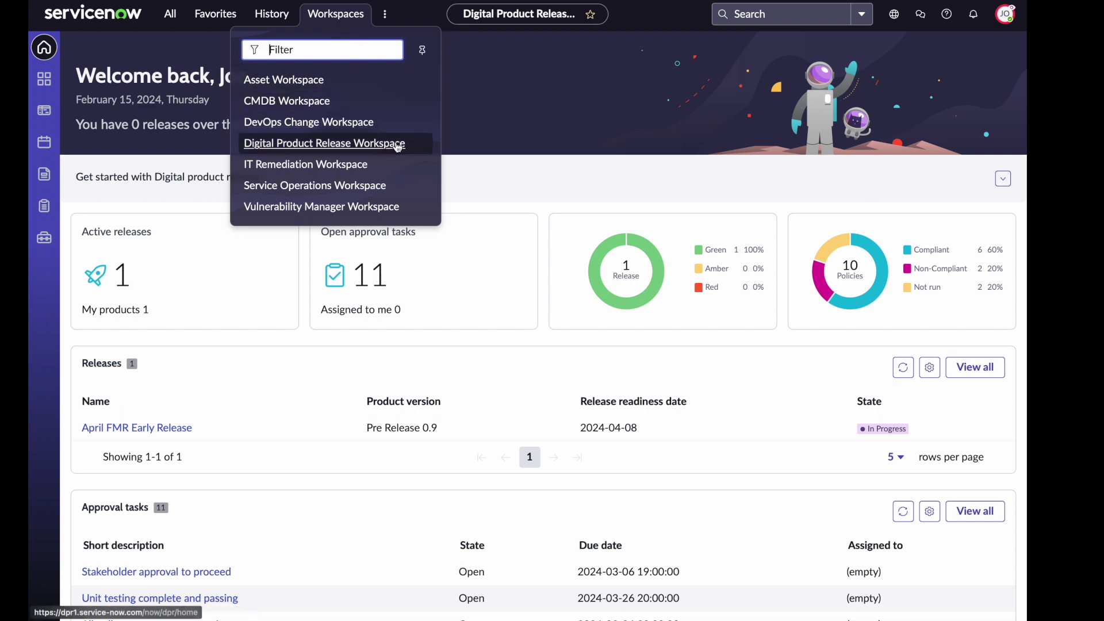
click(512, 129)
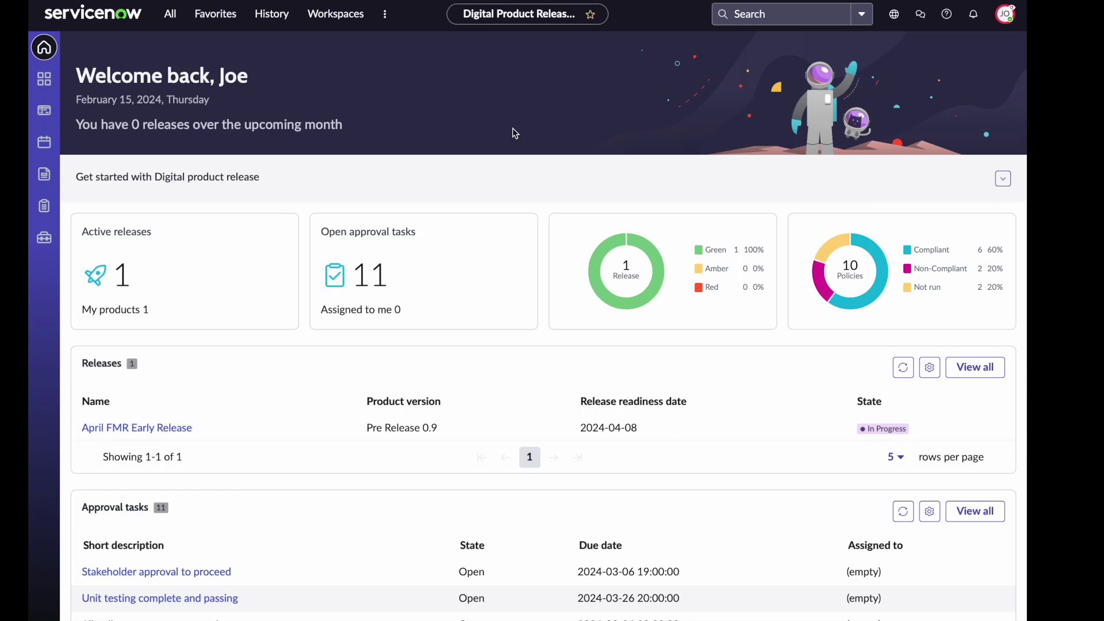
click(1003, 180)
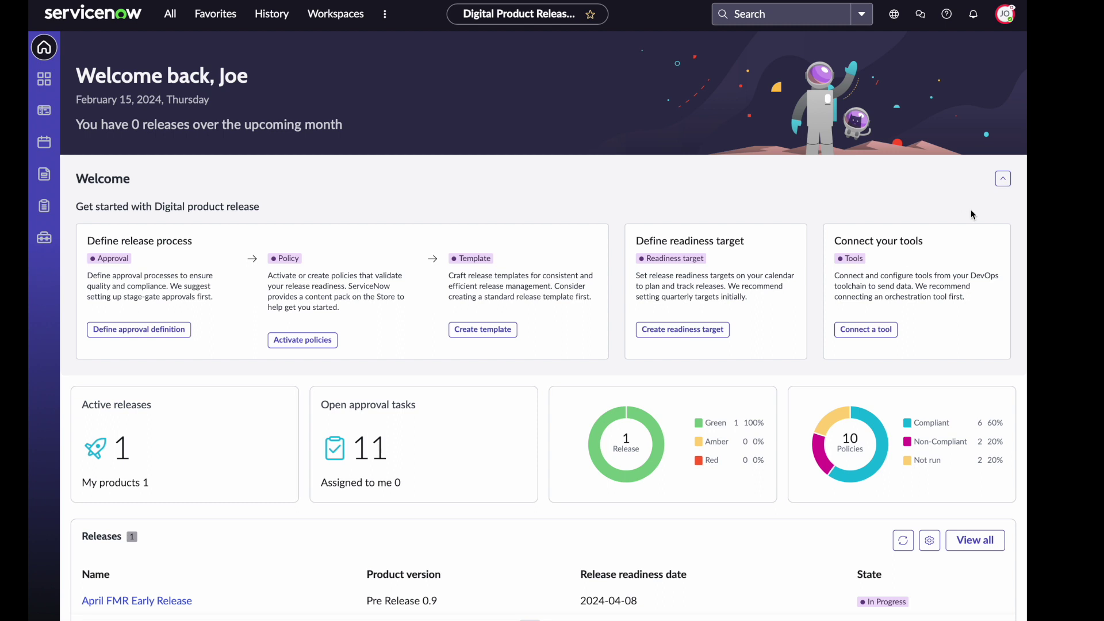
click(1003, 185)
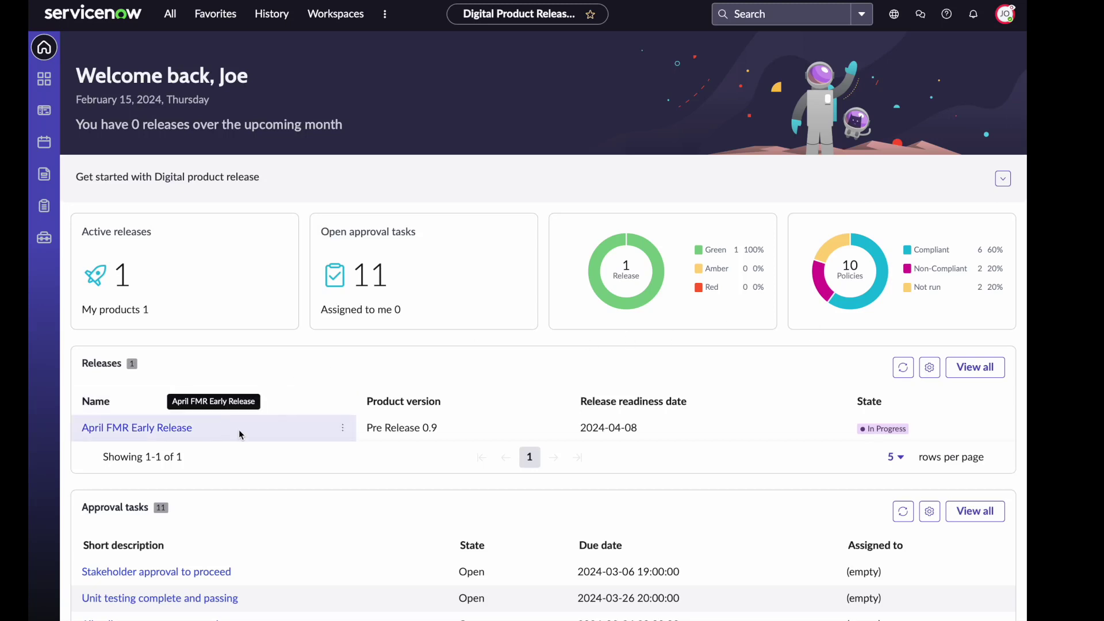
Step: Scroll through the home page tables, then go to the Products list
scroll(405, 485, down, 1)
scroll(408, 490, down, 1)
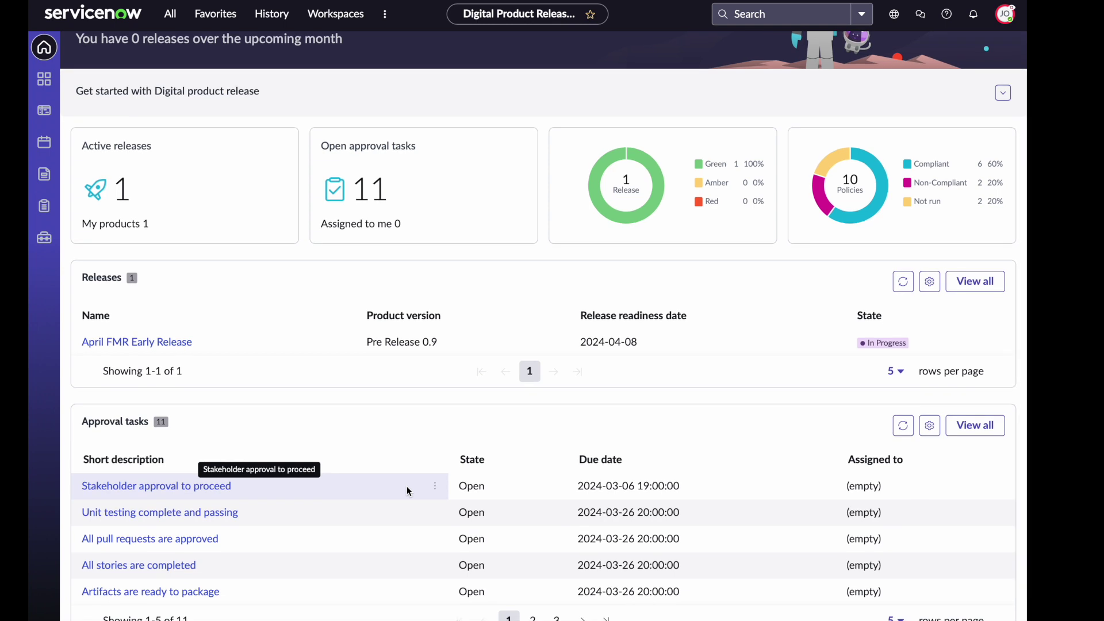
scroll(409, 491, down, 1)
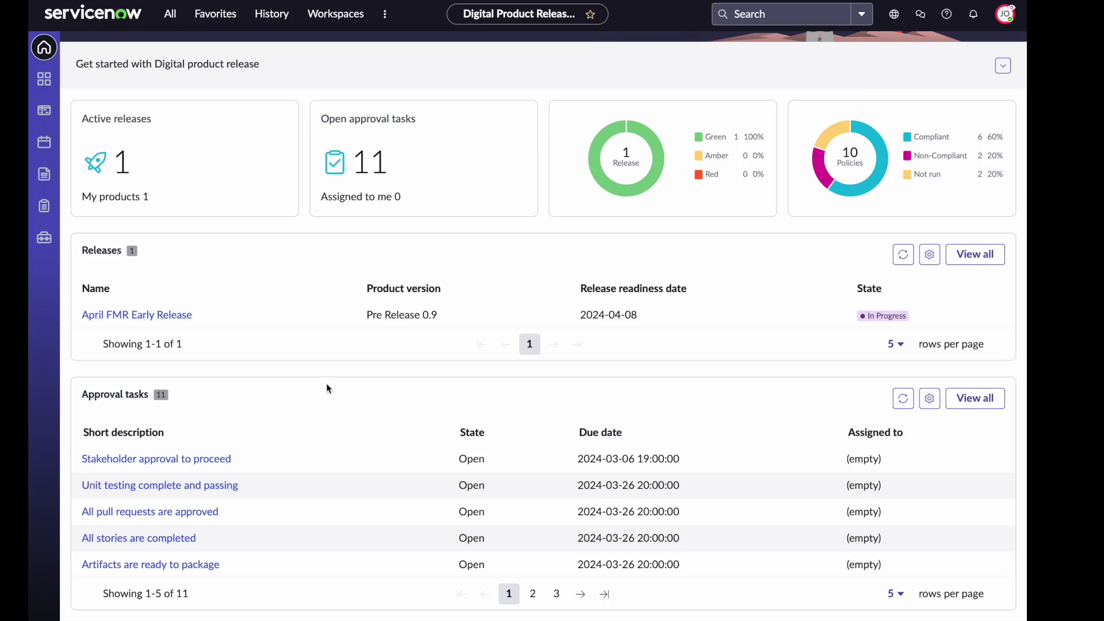
scroll(326, 383, up, 3)
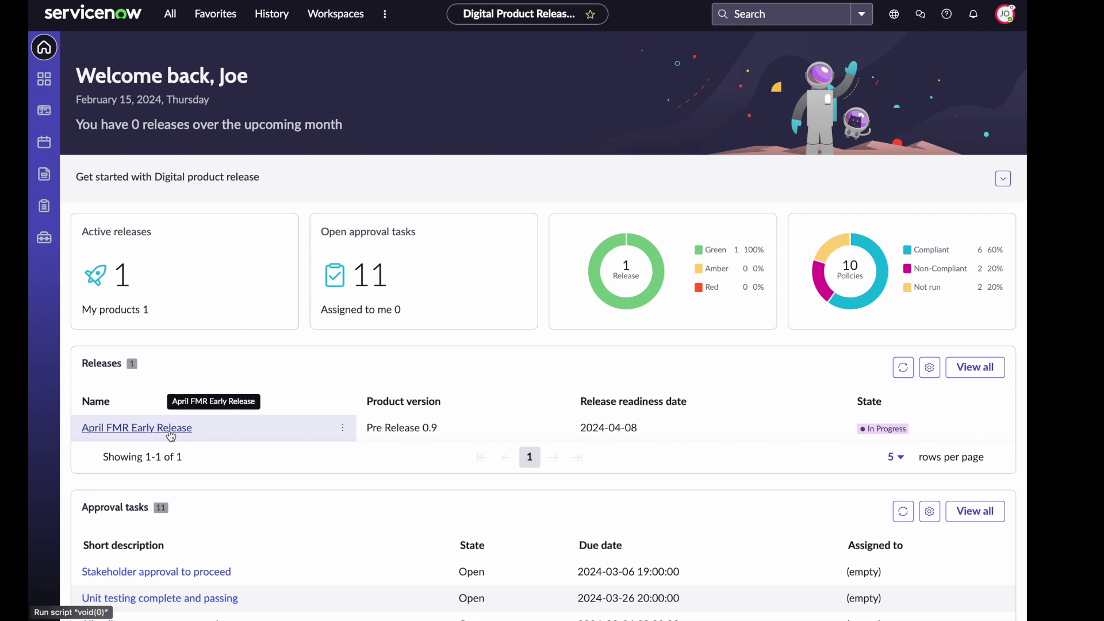
click(45, 81)
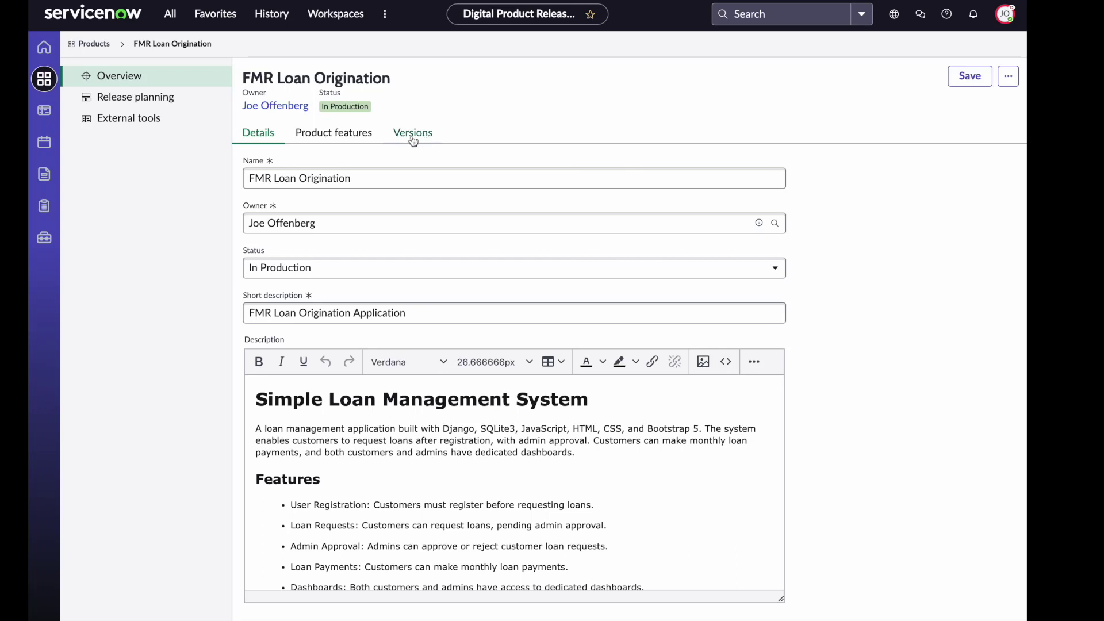
Step: Review FMR Loan Origination's features and Add feature options, then its External tools with the FMR Demo plan
click(348, 136)
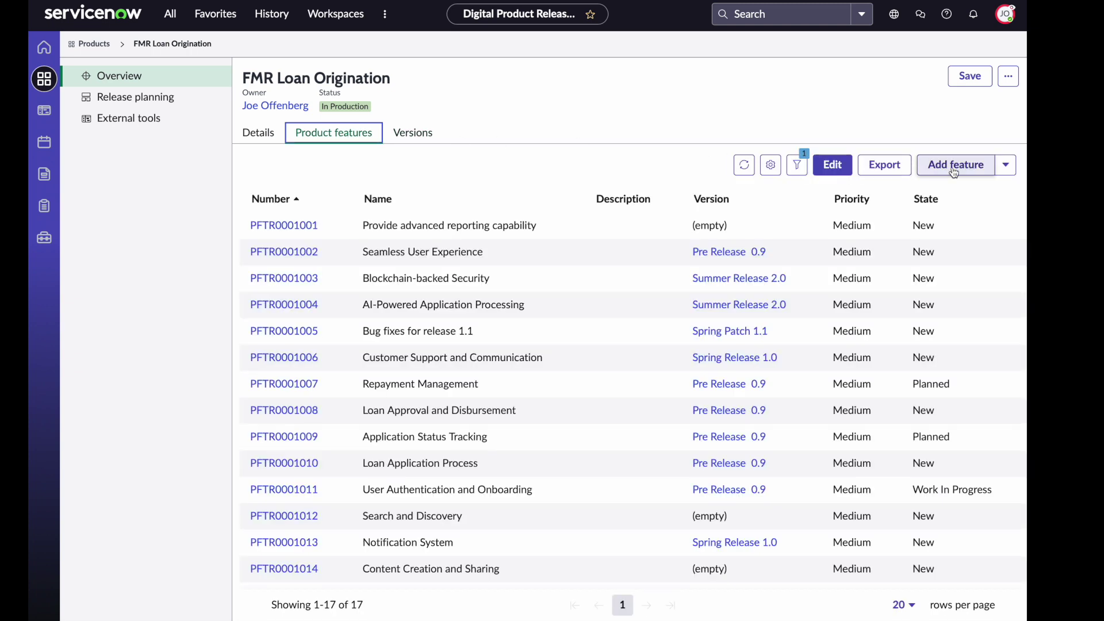
click(1006, 172)
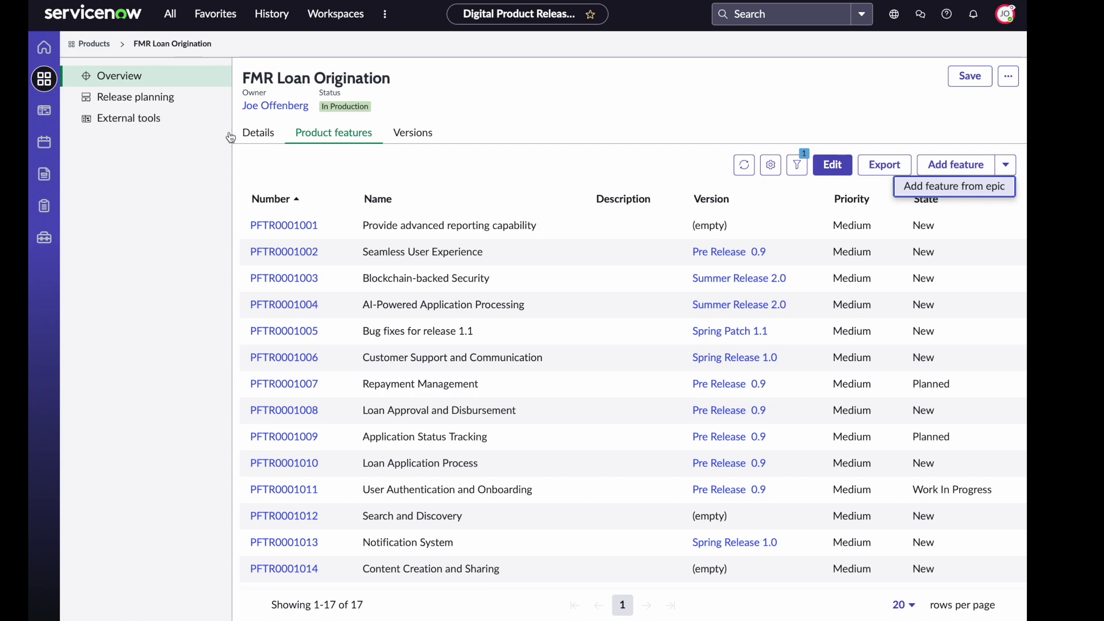
click(136, 118)
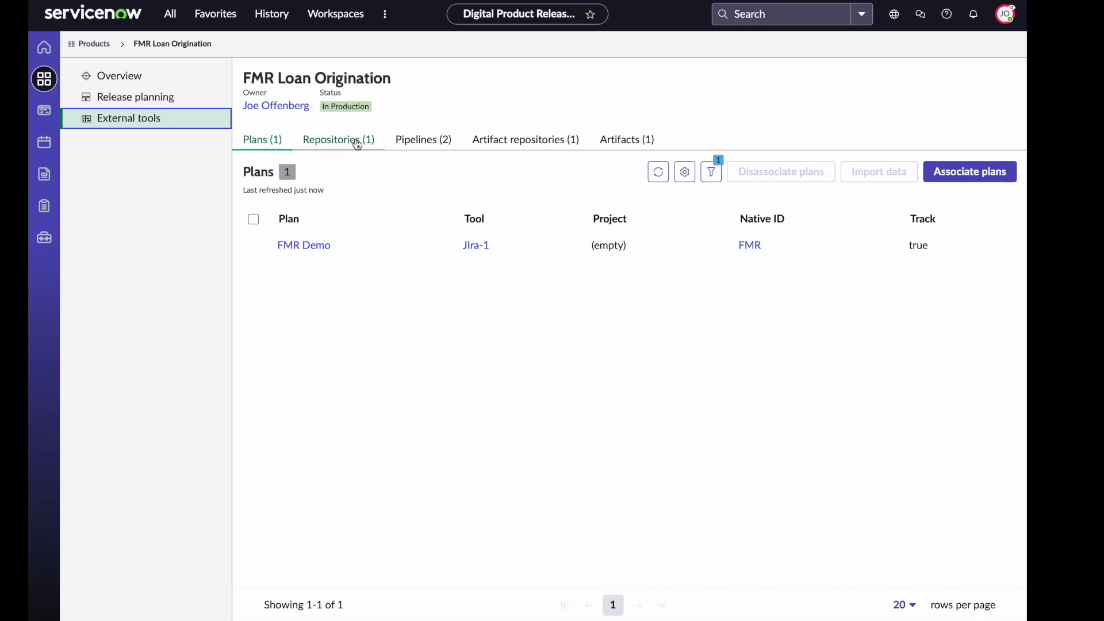
Step: Browse the linked Repositories and Pipelines, then list the single fmr artifact under Artifacts
click(357, 143)
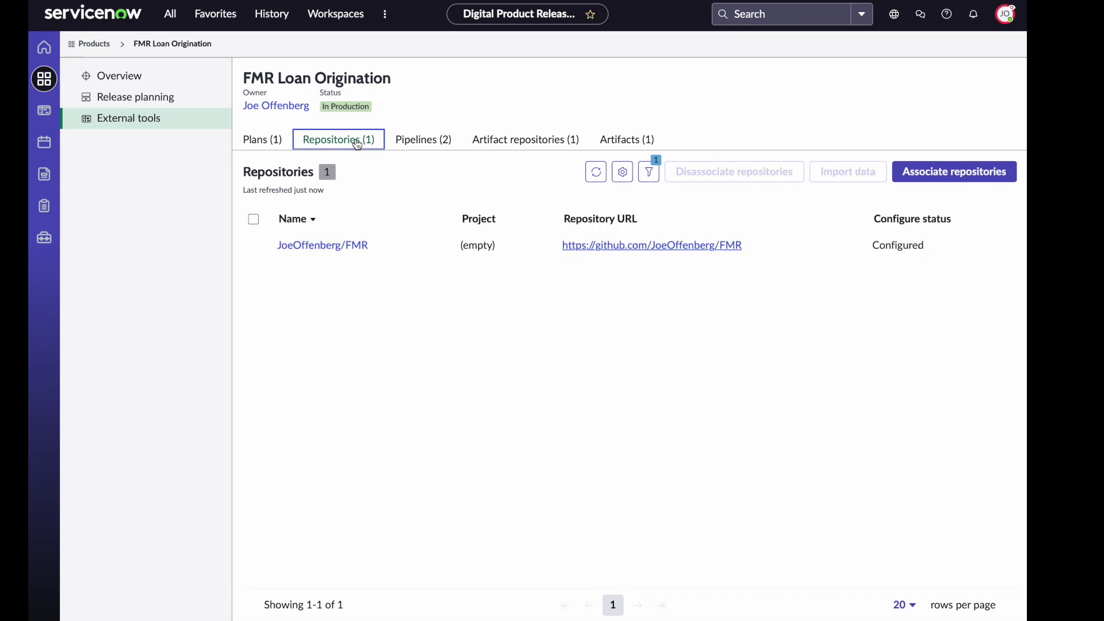
click(428, 144)
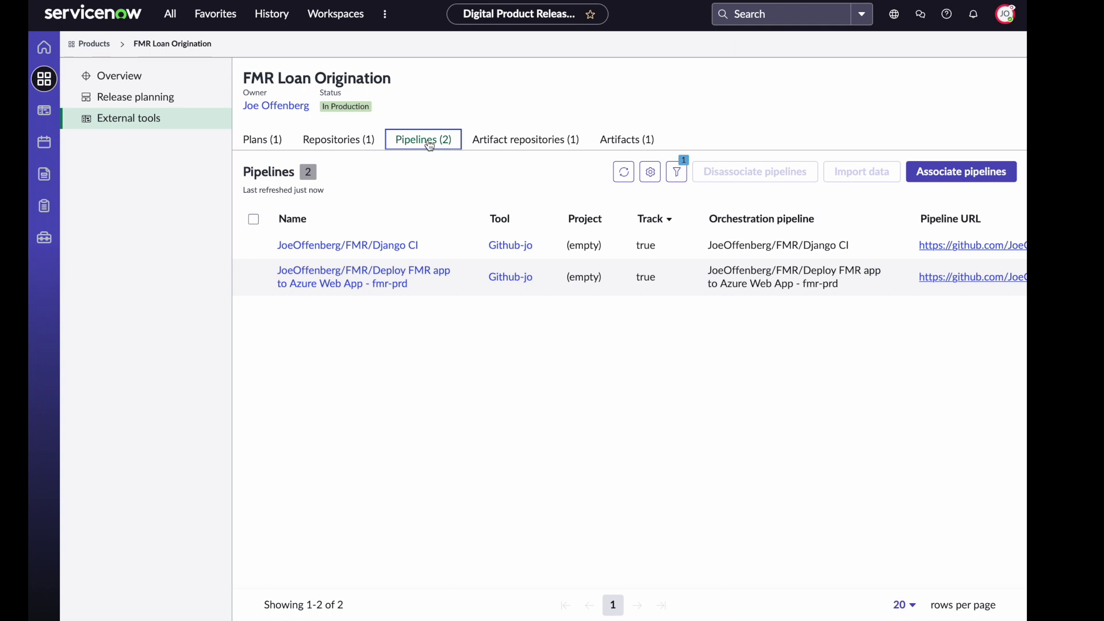
click(612, 146)
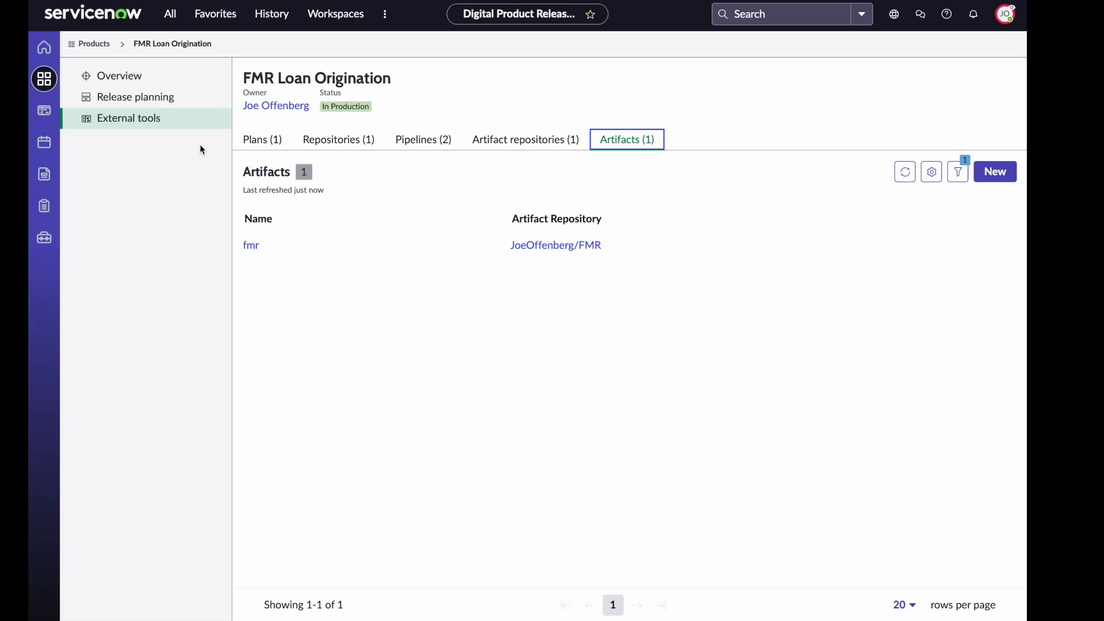
Step: On the Release planning board, drag the advanced reporting feature and open the Pre Release (0.9) lane menu
click(183, 103)
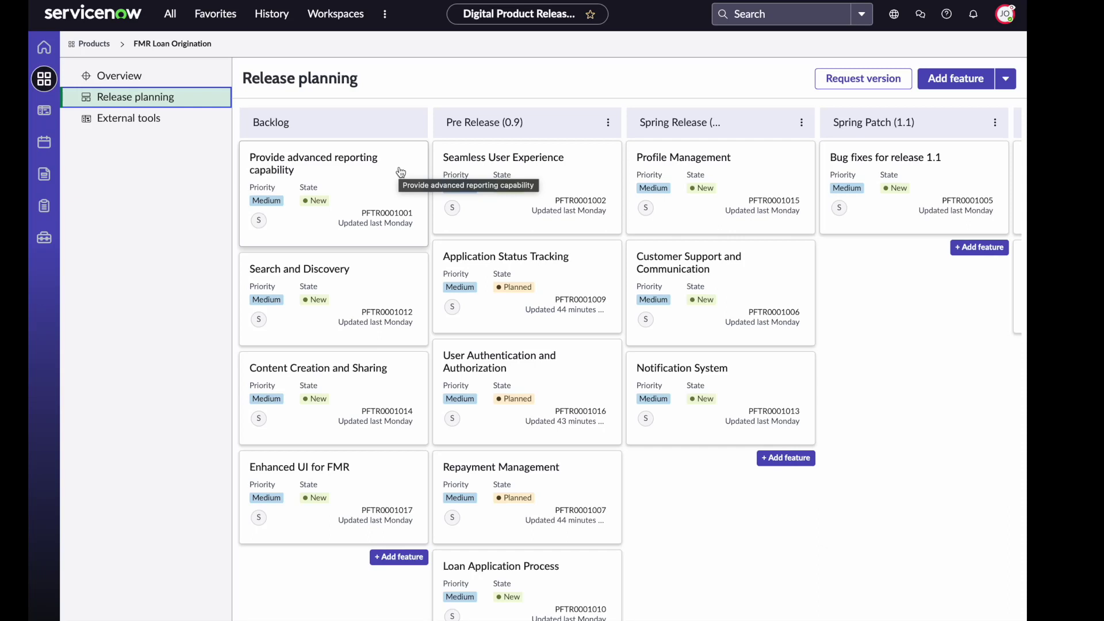
mouse_move(381, 163)
mouse_down()
mouse_move(578, 163)
mouse_move(371, 154)
mouse_up()
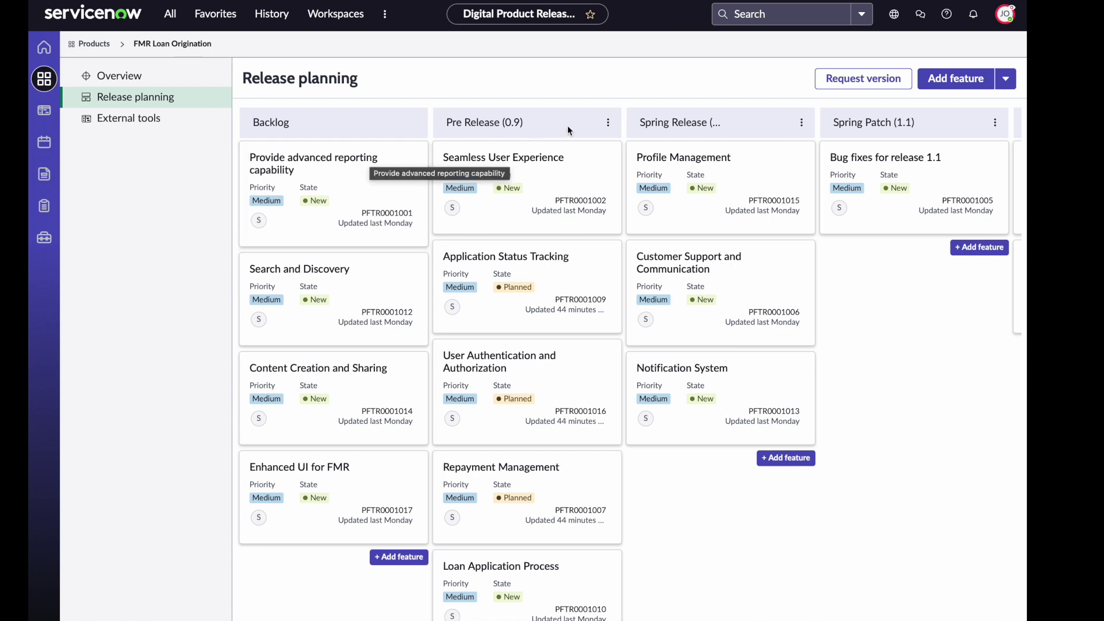
click(609, 125)
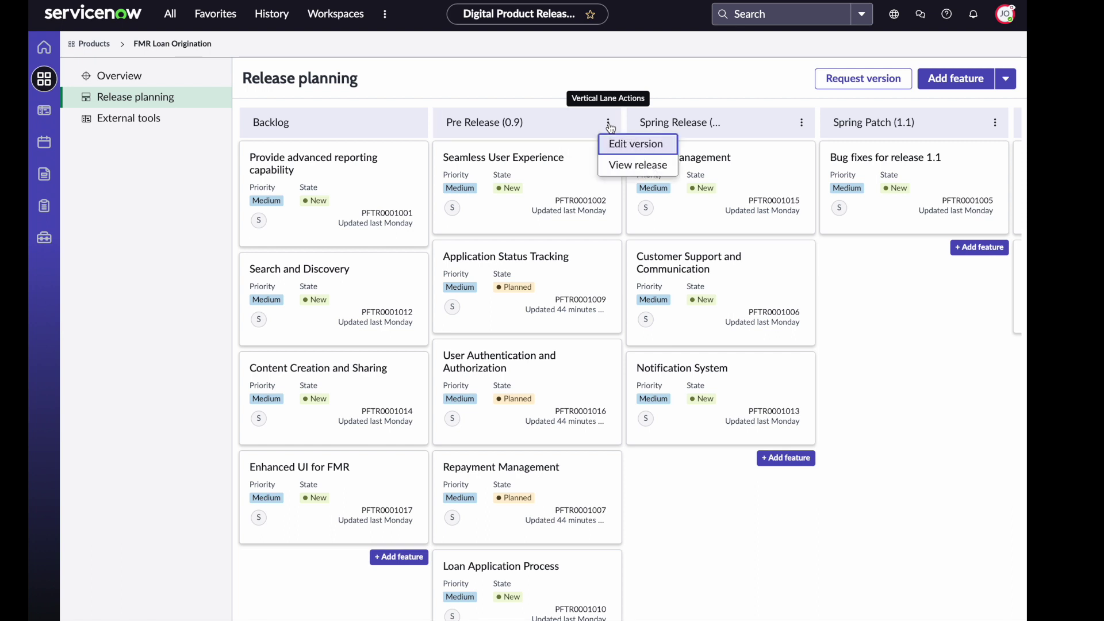
Step: Choose View release to open the April FMR Early Release dashboard
click(648, 169)
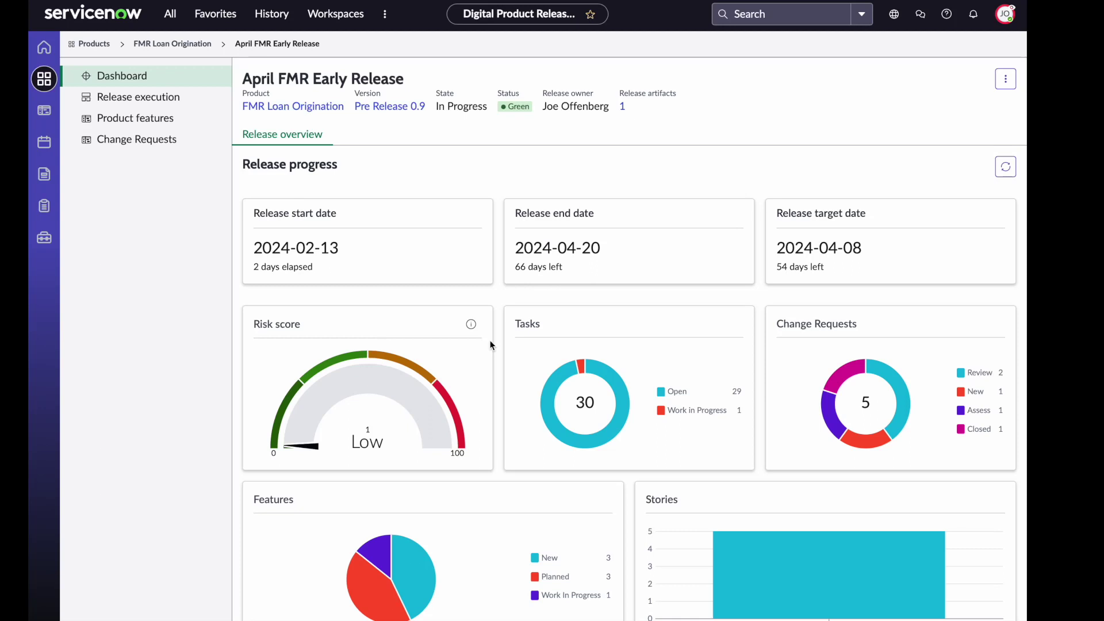
Step: Show the risk score explanation (0 tasks overdue, 2 policies failing, 66 days remaining) and scroll the dashboard
click(472, 325)
scroll(556, 497, down, 1)
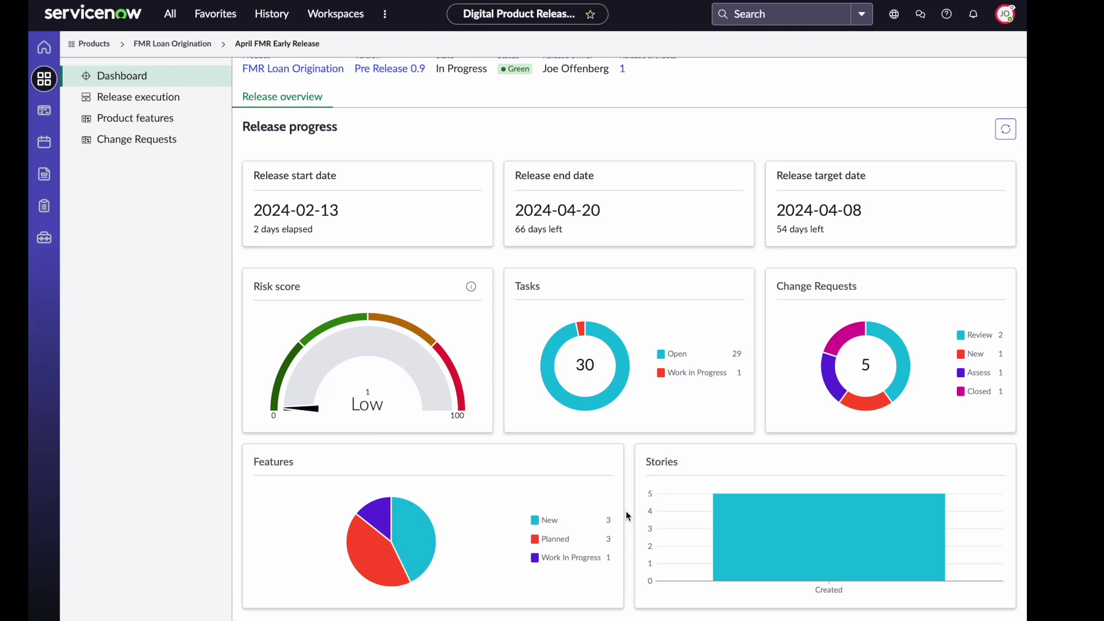
scroll(626, 511, up, 1)
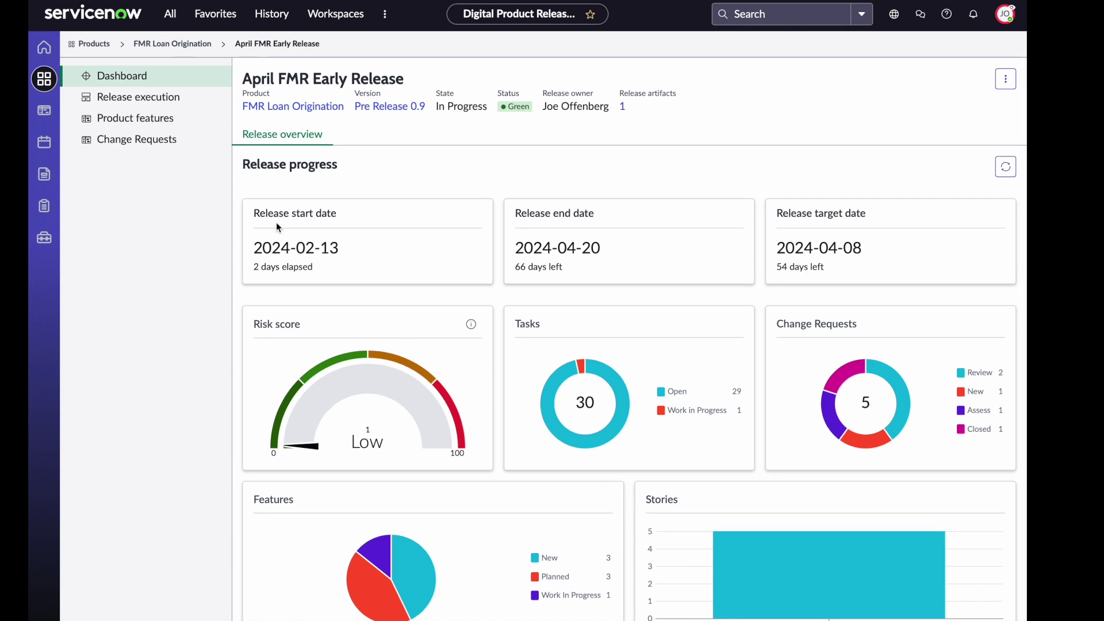
Step: Open Release execution and check the Planning and Development phase dates, Development ending 2024-03-27
click(193, 98)
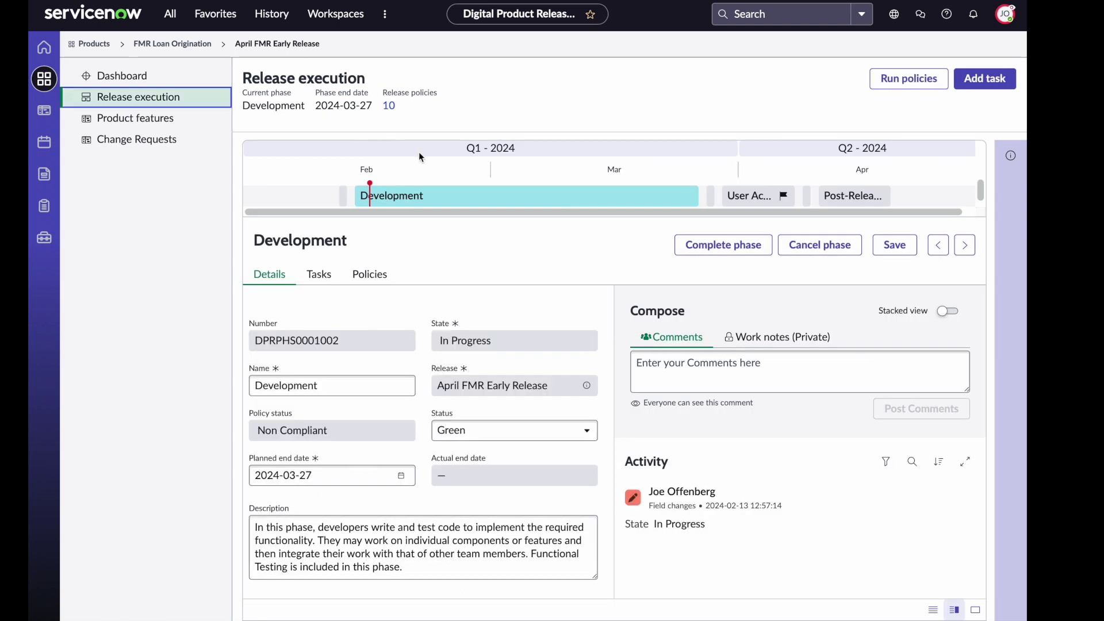
click(344, 198)
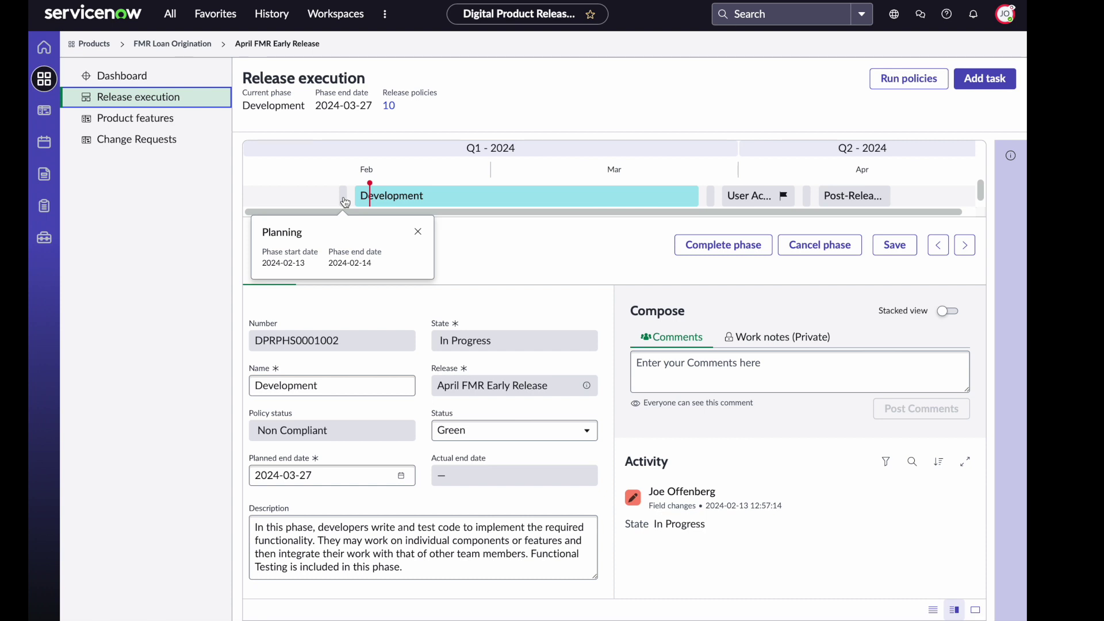
click(437, 201)
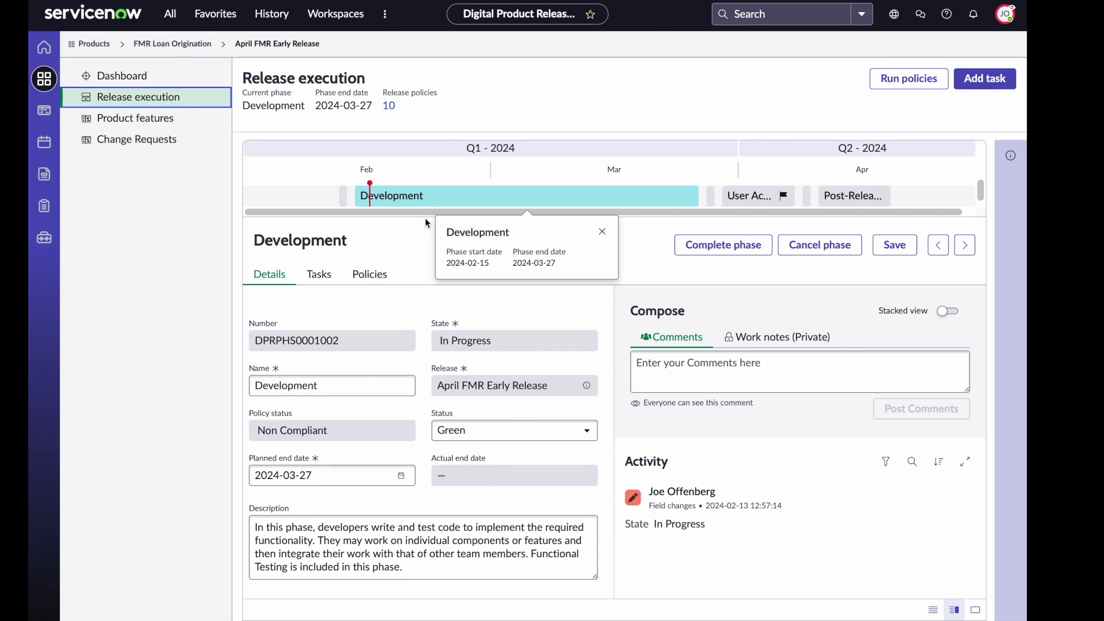
click(419, 227)
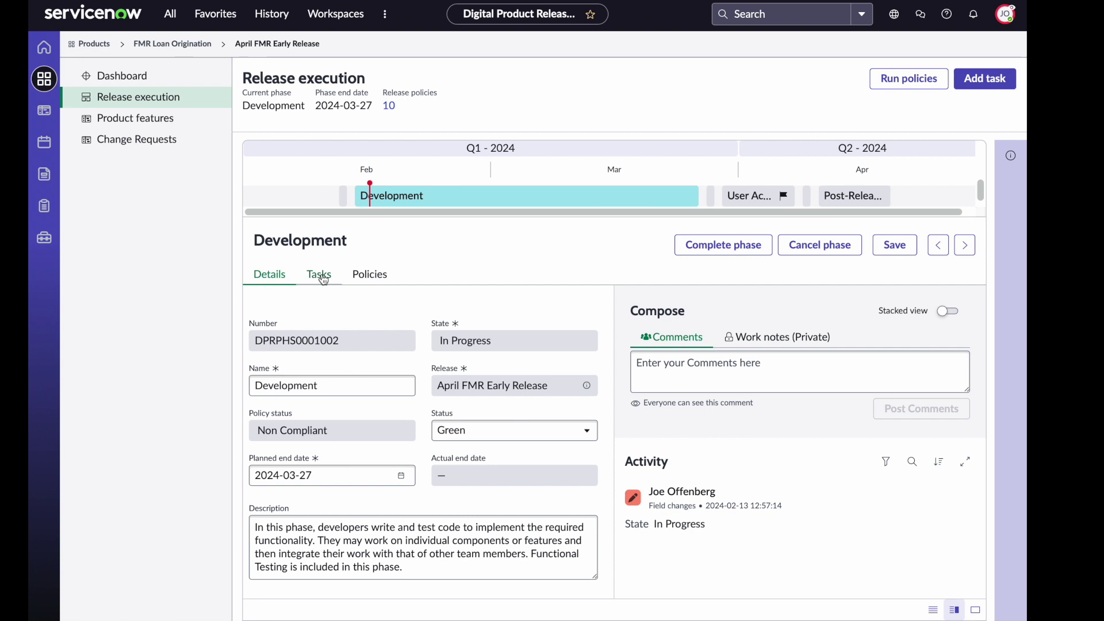
Step: Filter the Development phase tasks by task type Approval task, leaving 5 Open approvals
click(324, 280)
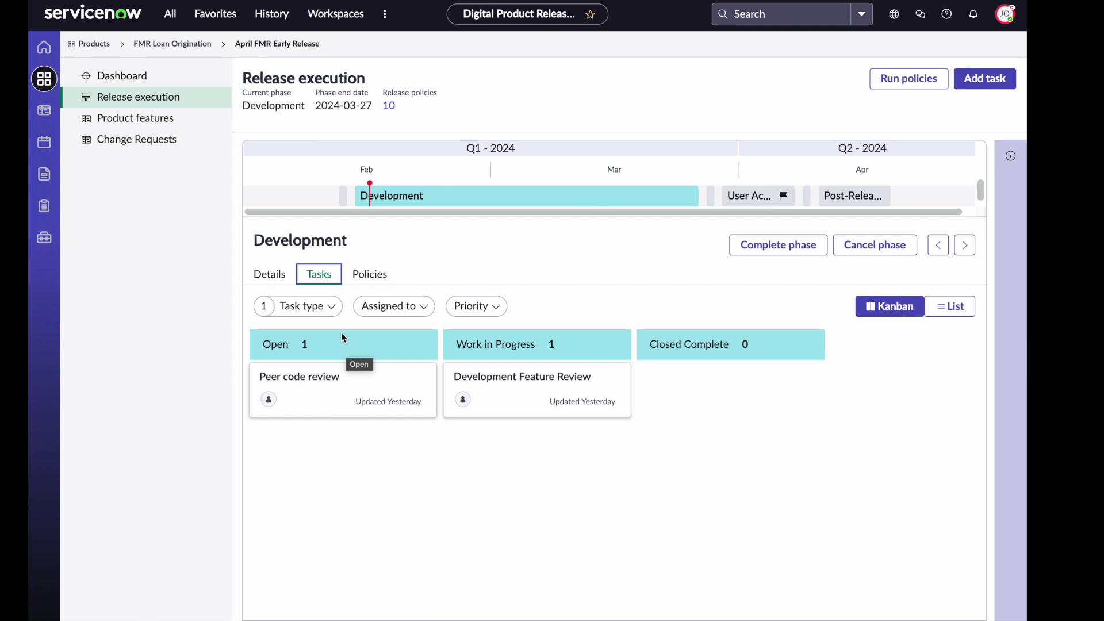
click(332, 308)
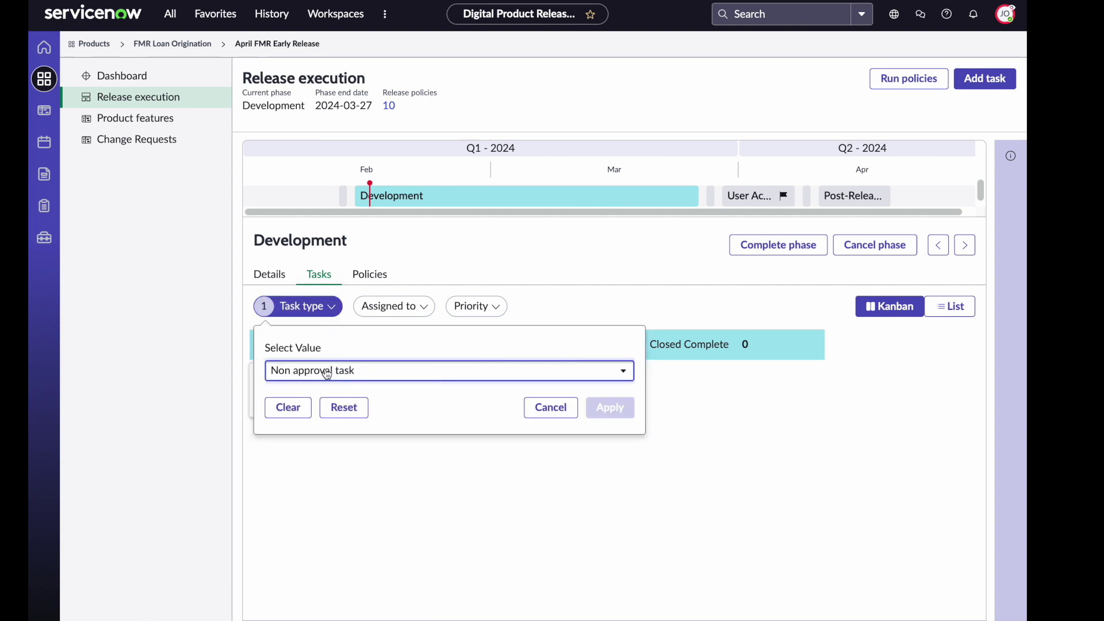
click(325, 373)
click(326, 392)
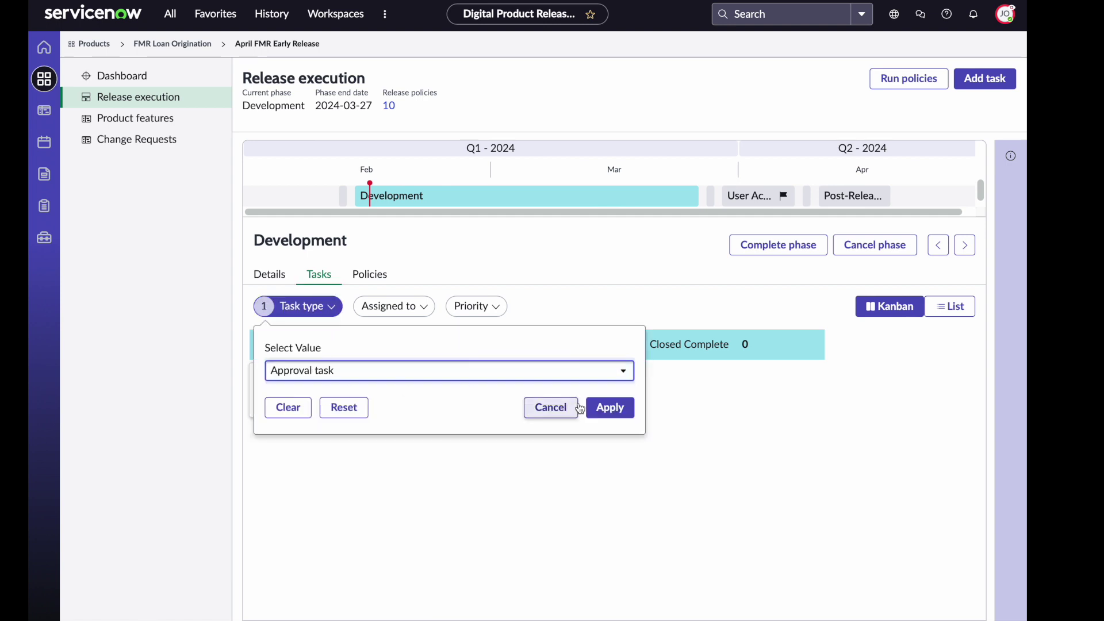
click(606, 408)
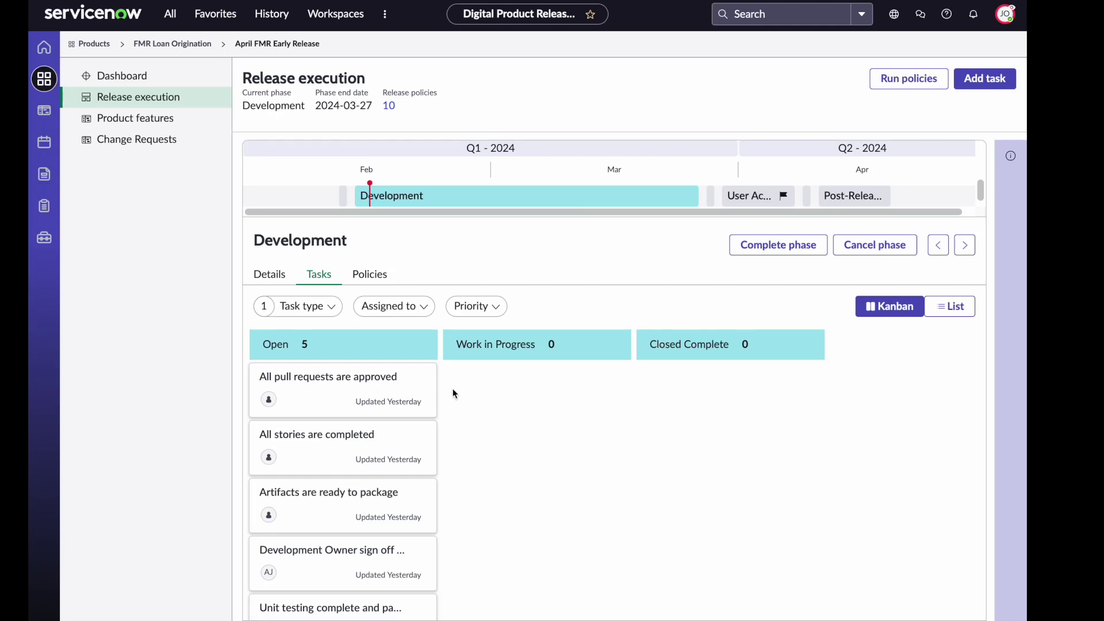
click(400, 385)
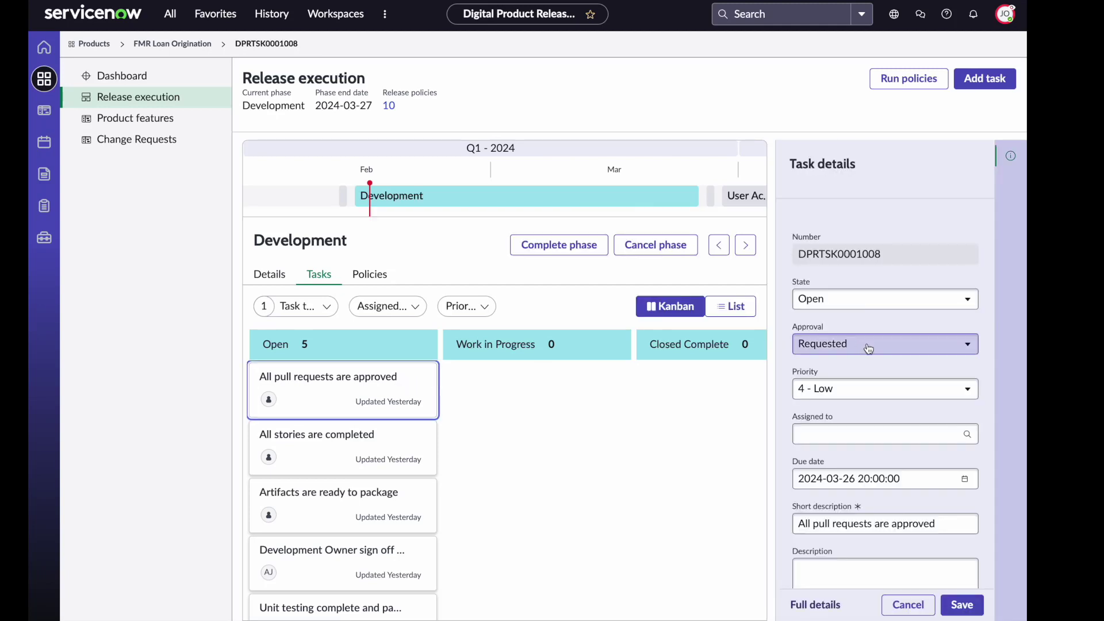
click(868, 348)
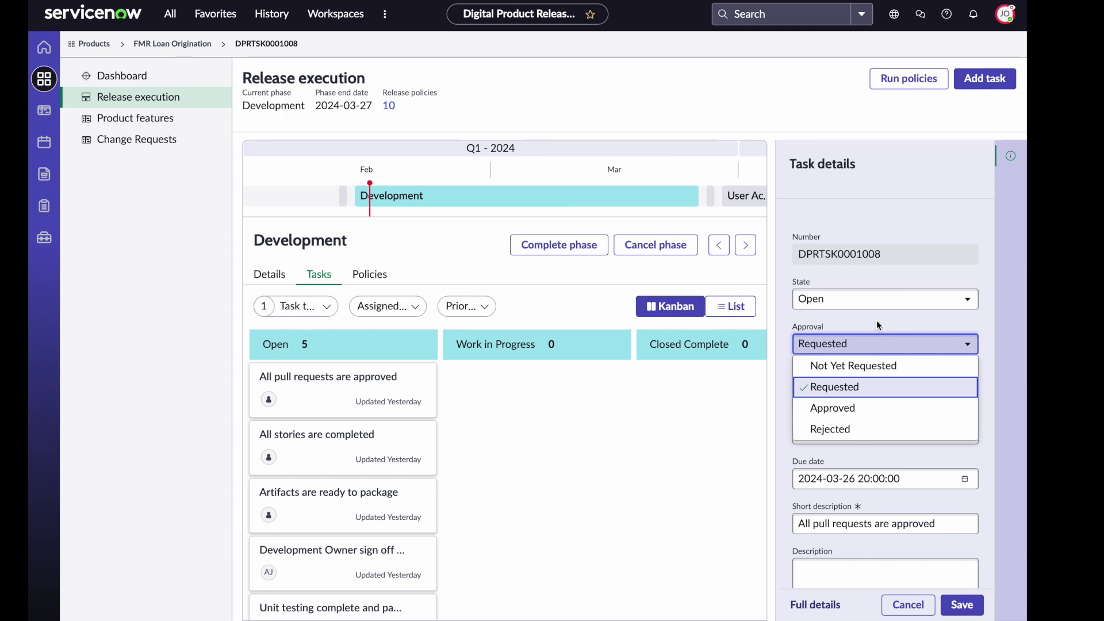
click(876, 319)
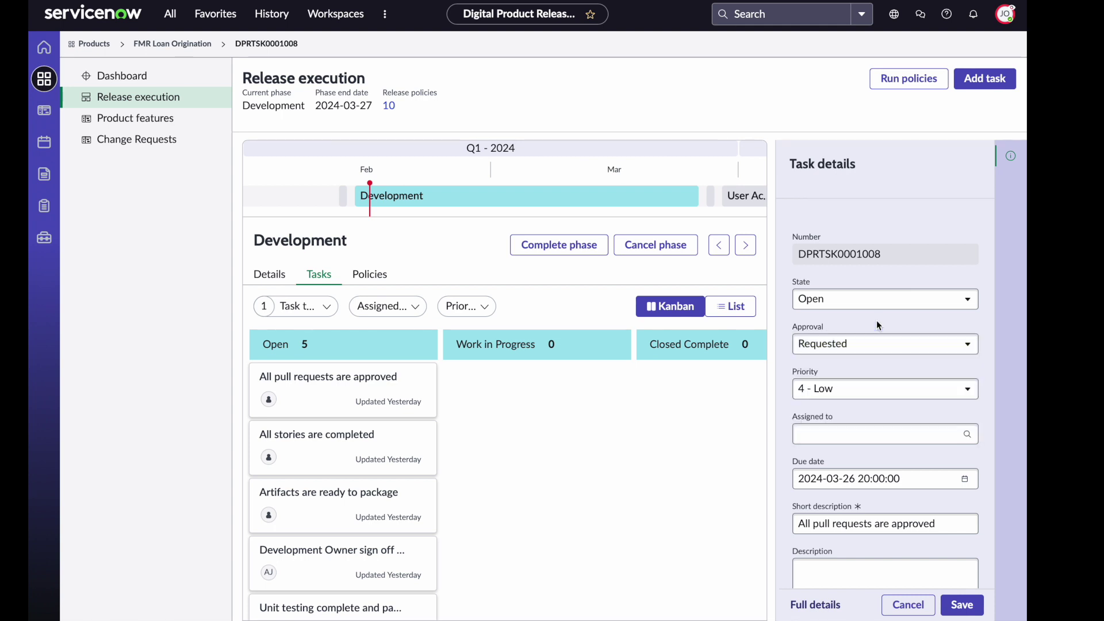
click(907, 605)
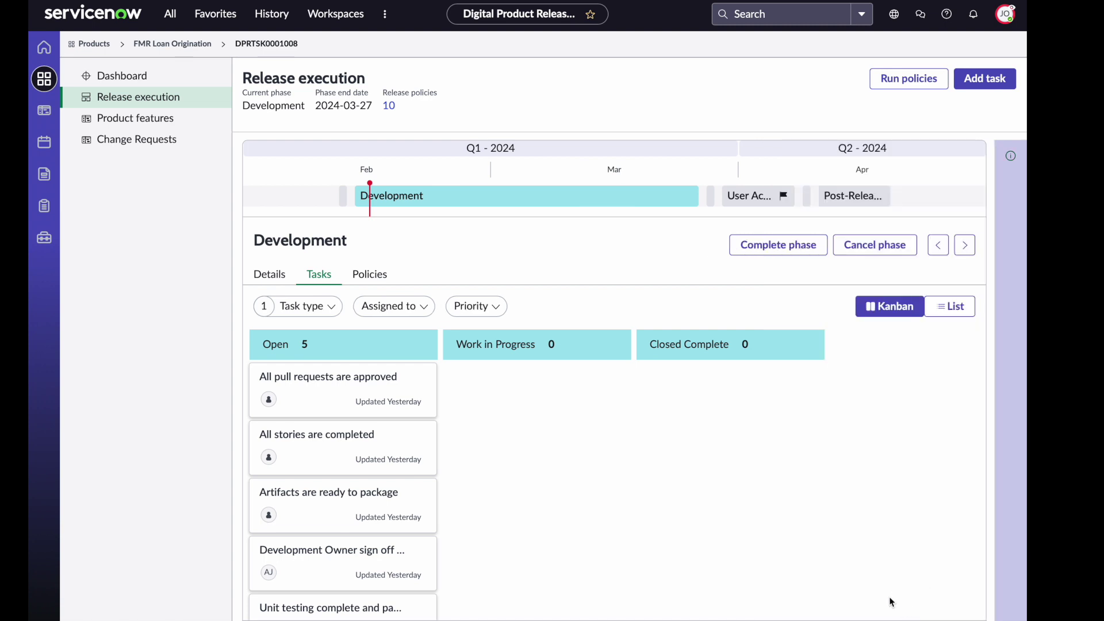
Step: Show the Development phase's eight policy mappings, then open the release's Change Requests list
click(374, 277)
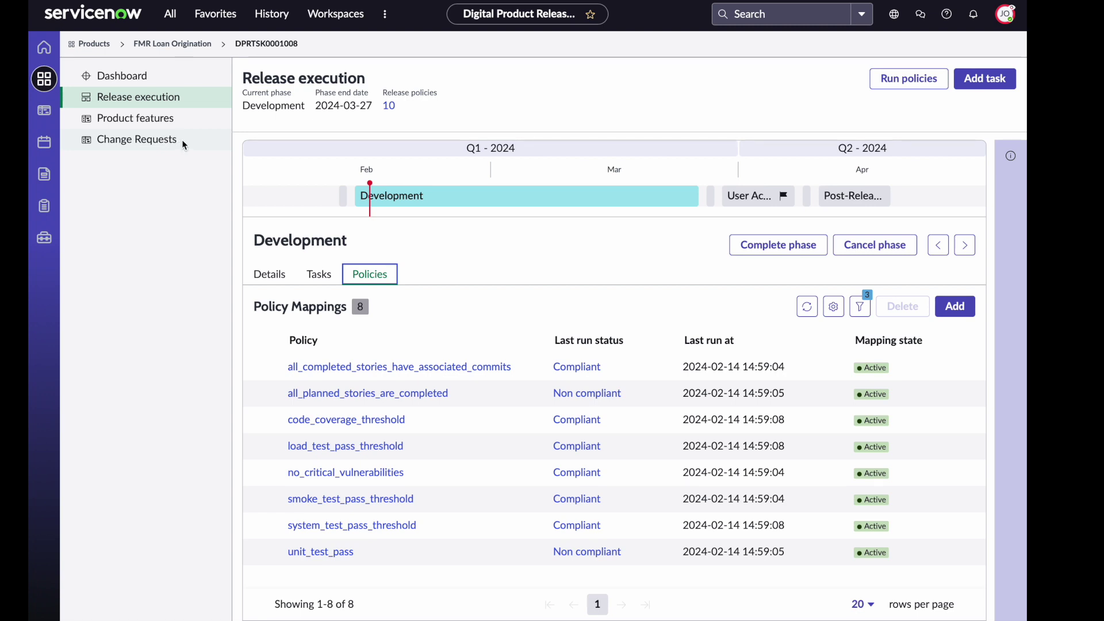
click(181, 139)
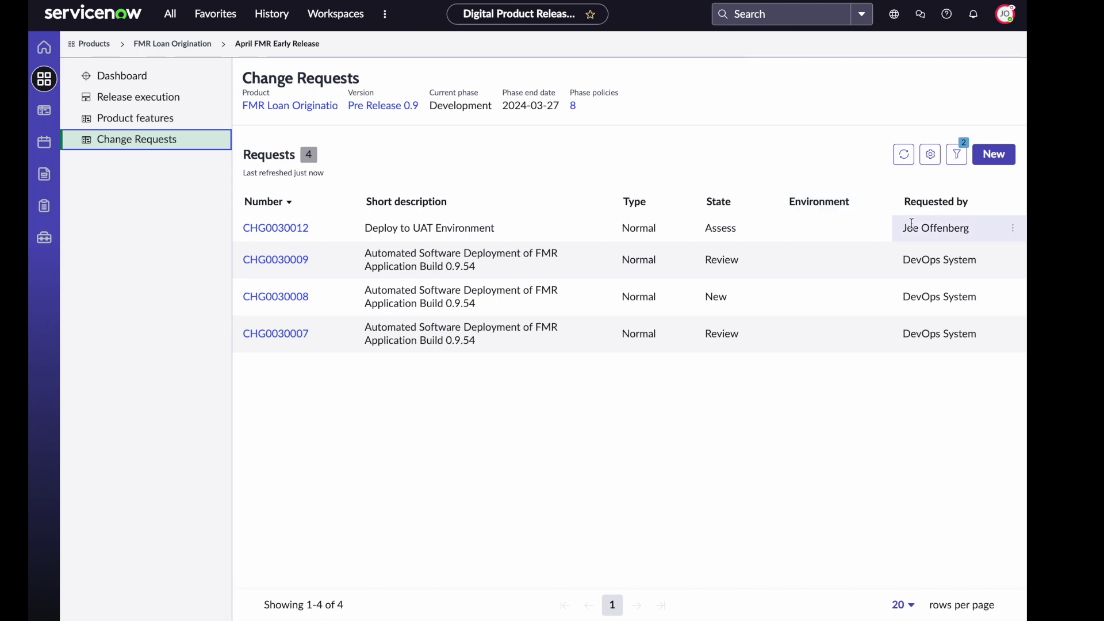
Step: Start a new change request, bringing up the Select a change dialog with the Normal model
click(995, 155)
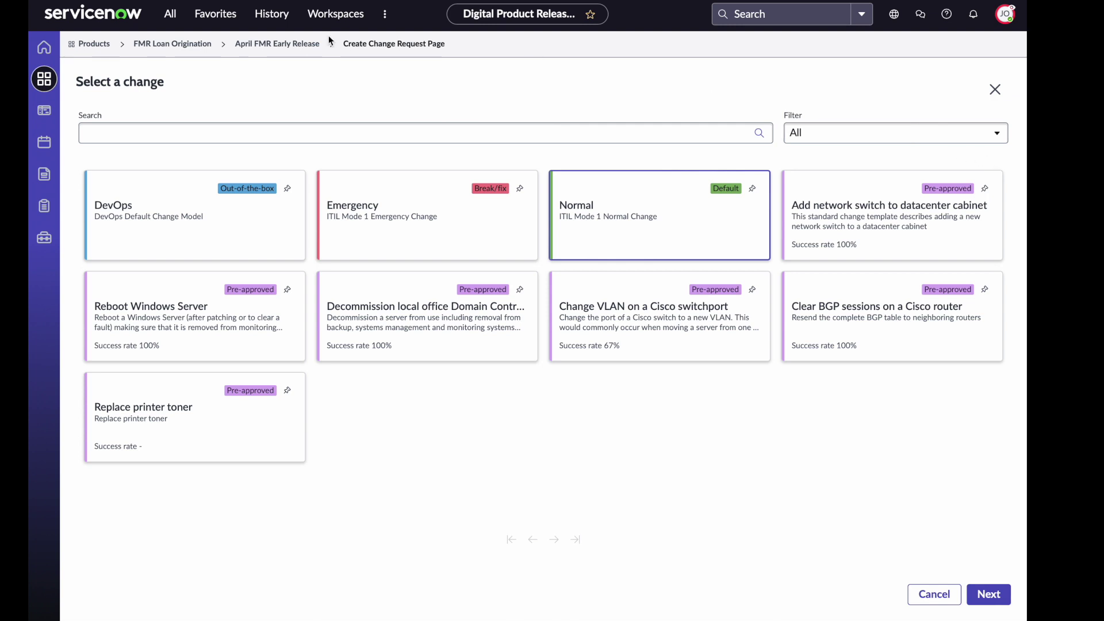
click(301, 45)
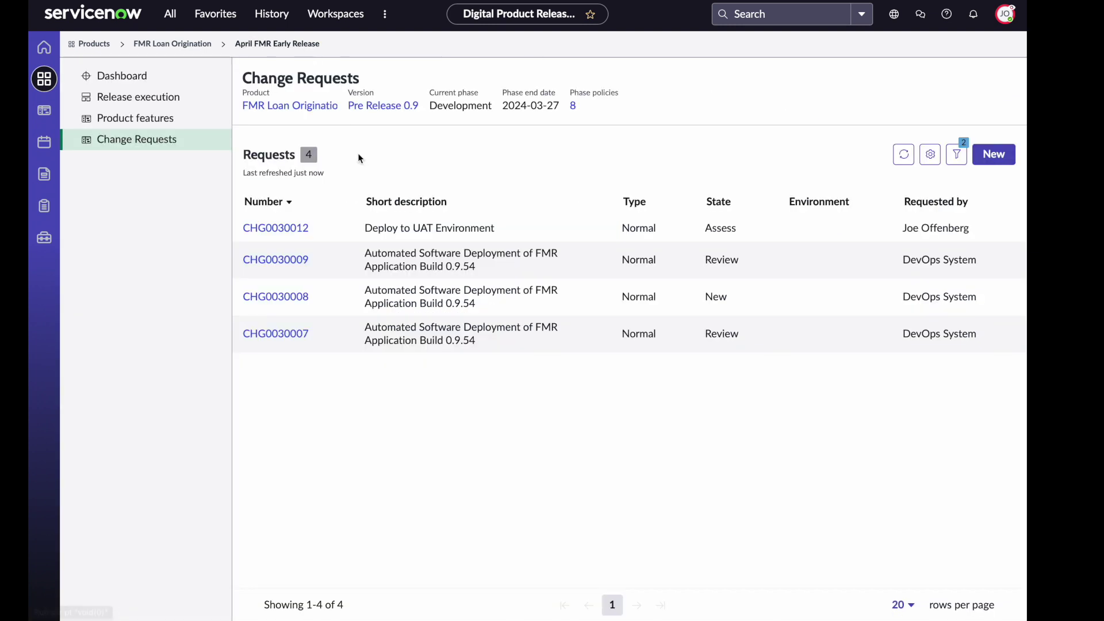
Step: Open change request CHG0030012, Deploy to UAT Environment, awaiting approval in the Assess state
click(285, 229)
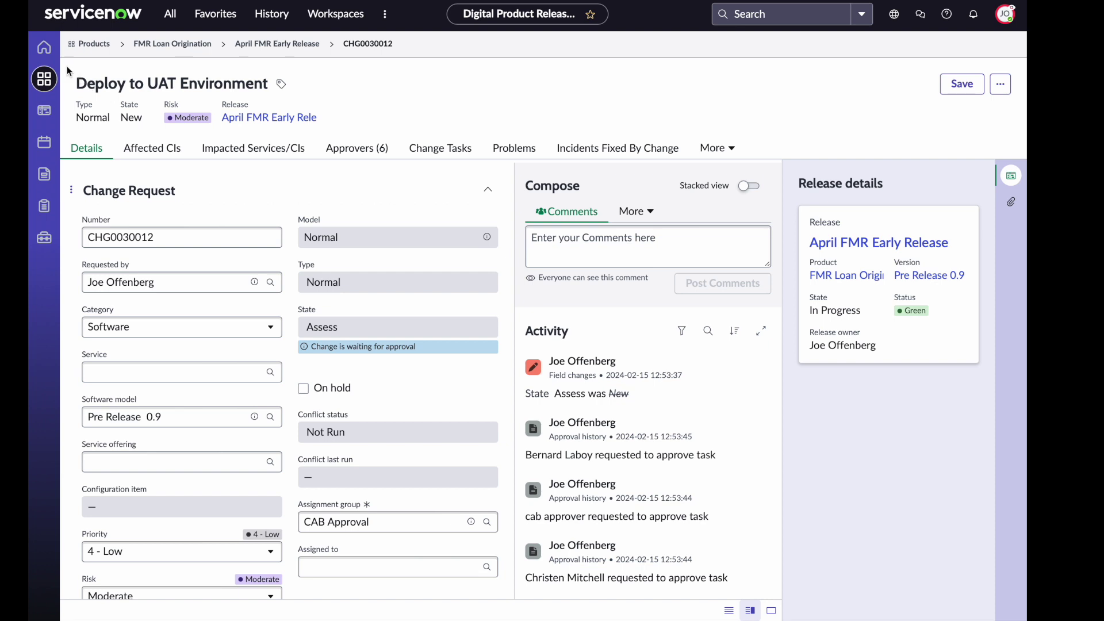
Step: Return to the Digital Product Release home page showing 1 active release and 11 open approval tasks
click(50, 57)
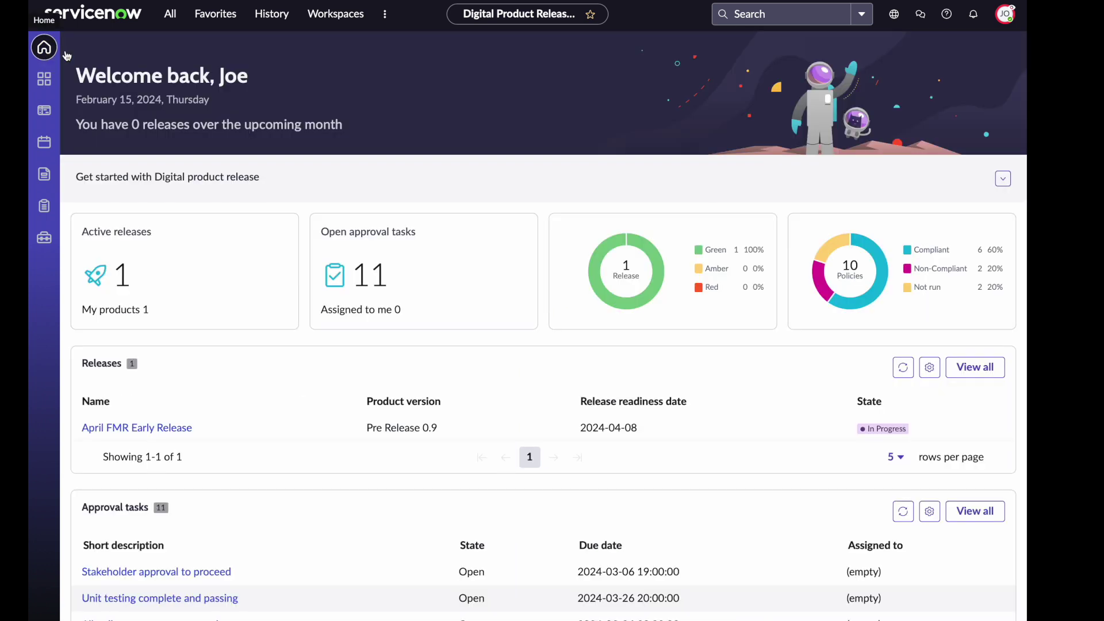